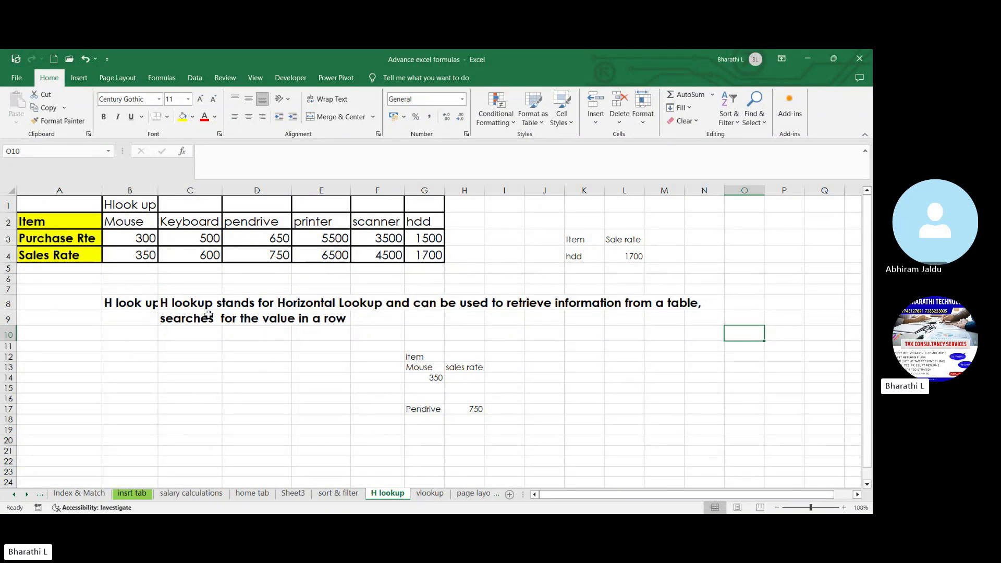
Step: Autofit column B to the width of its "H look up" label
double_click(160, 188)
left_click(167, 336)
left_click(158, 304)
left_click(198, 308)
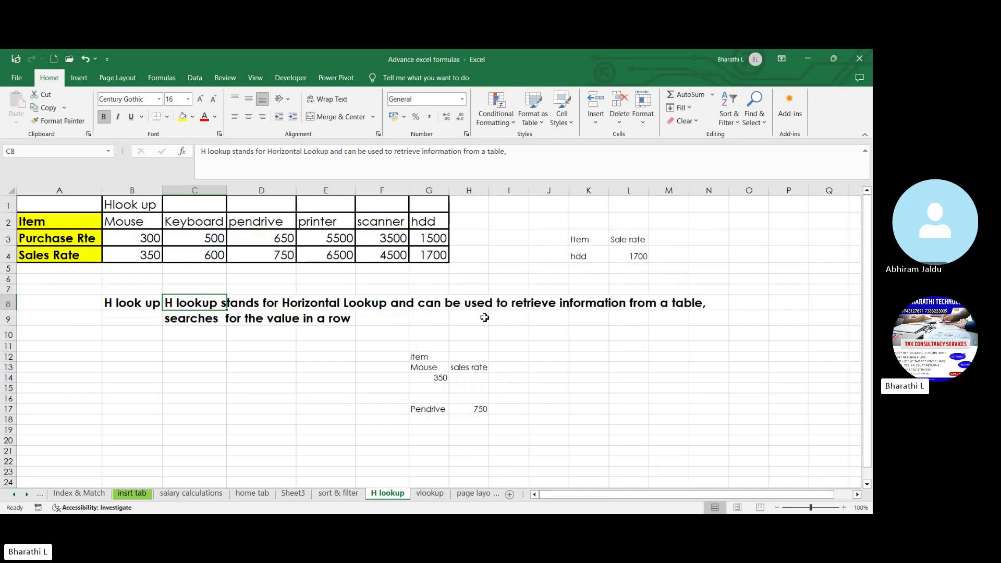
Step: Examine the item, purchase rate and sales rate rows of the source table and the existing sale rate lookup in K3:L4
left_click(258, 357)
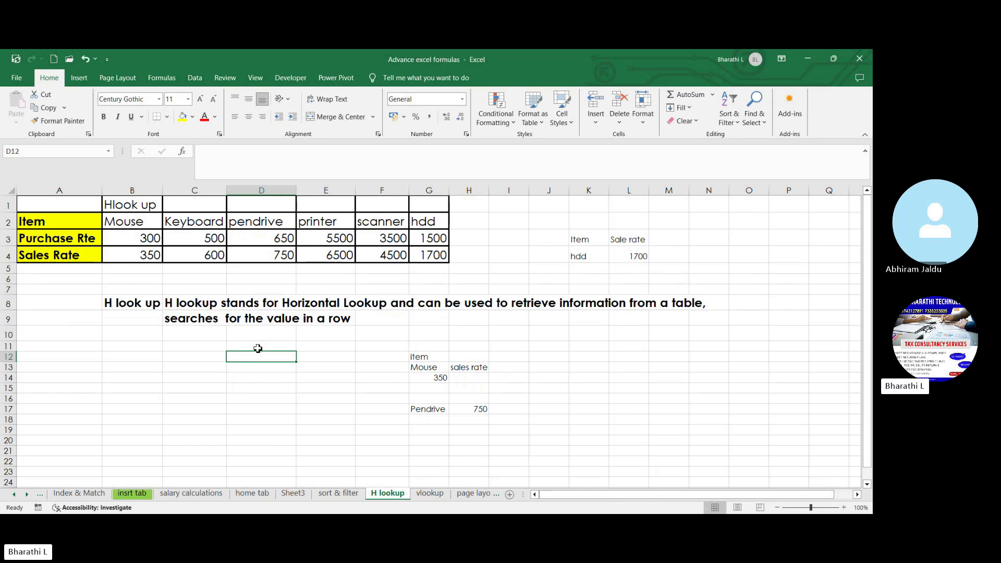
left_click(248, 387)
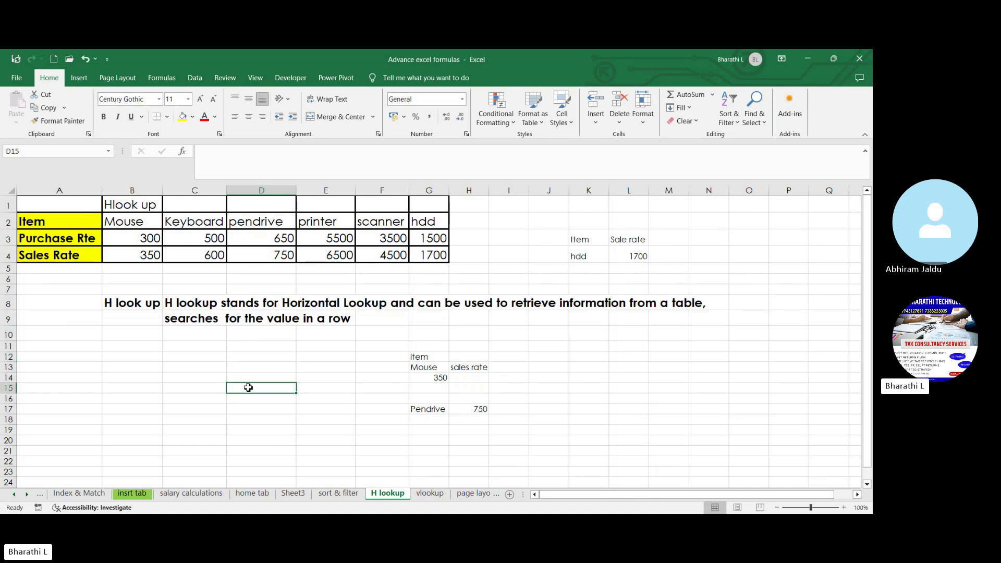
left_click(131, 207)
left_click(87, 225)
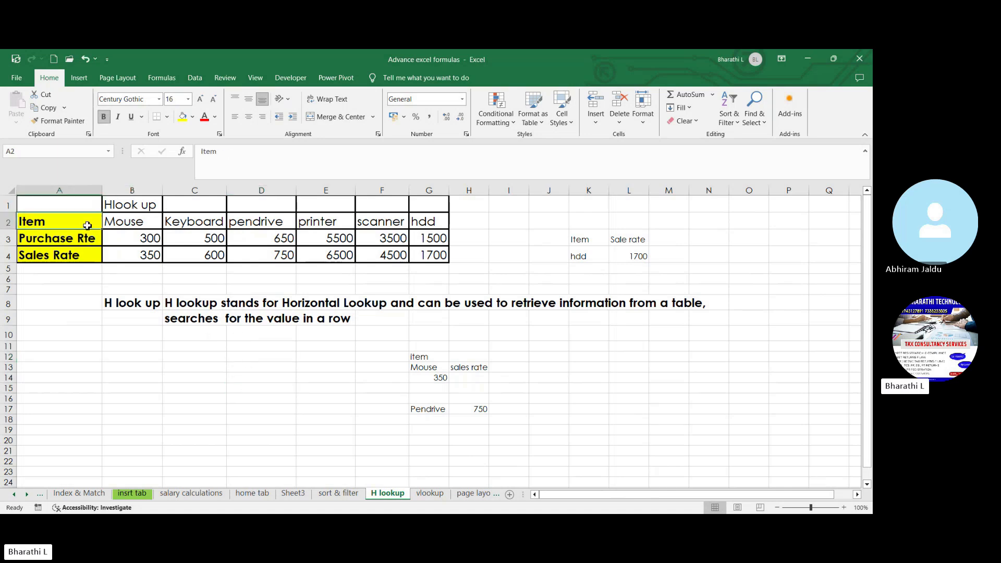
left_click(87, 238)
left_click(87, 257)
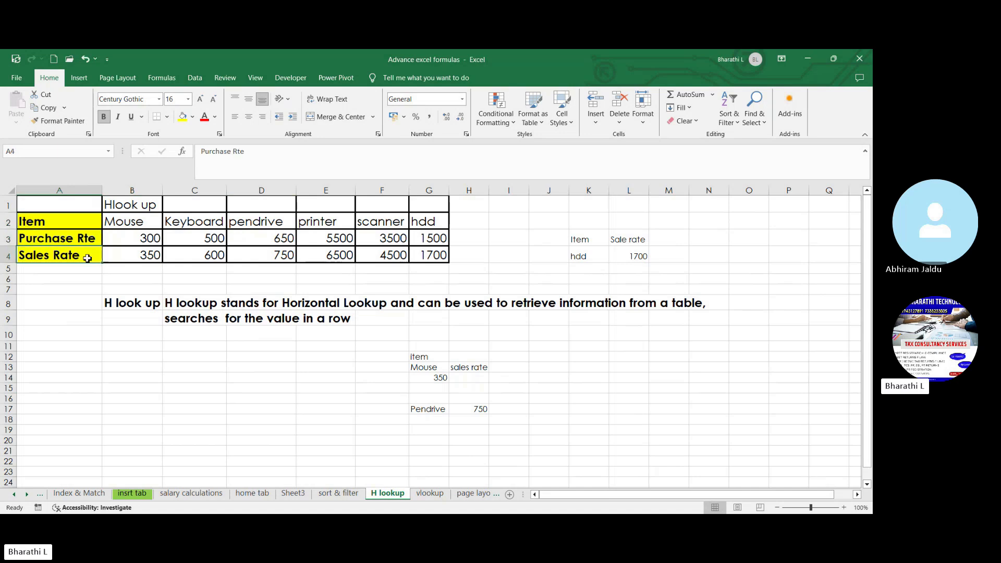
left_click(83, 229)
left_click(123, 225)
left_click(199, 224)
left_click(241, 225)
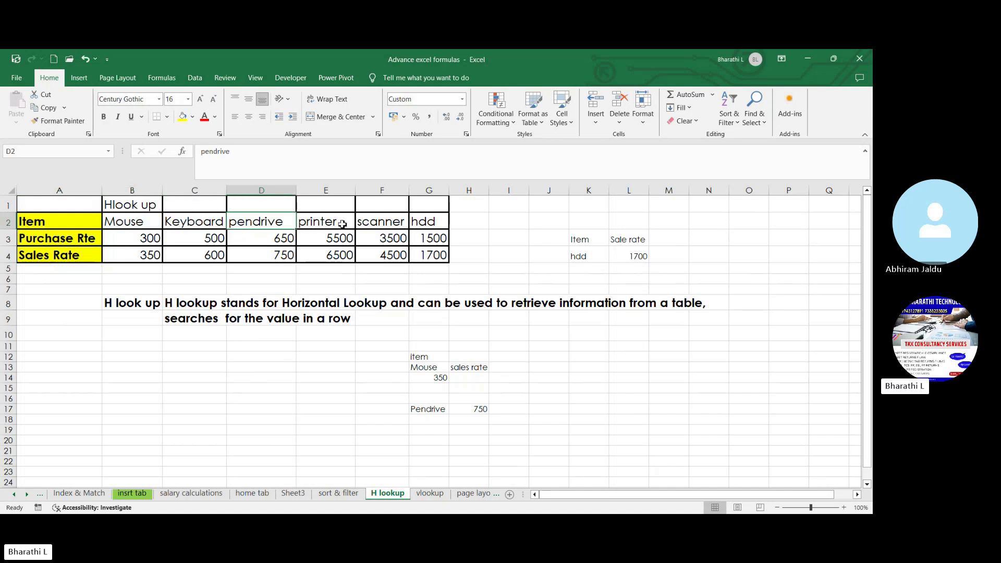
left_click(141, 237)
left_click(140, 256)
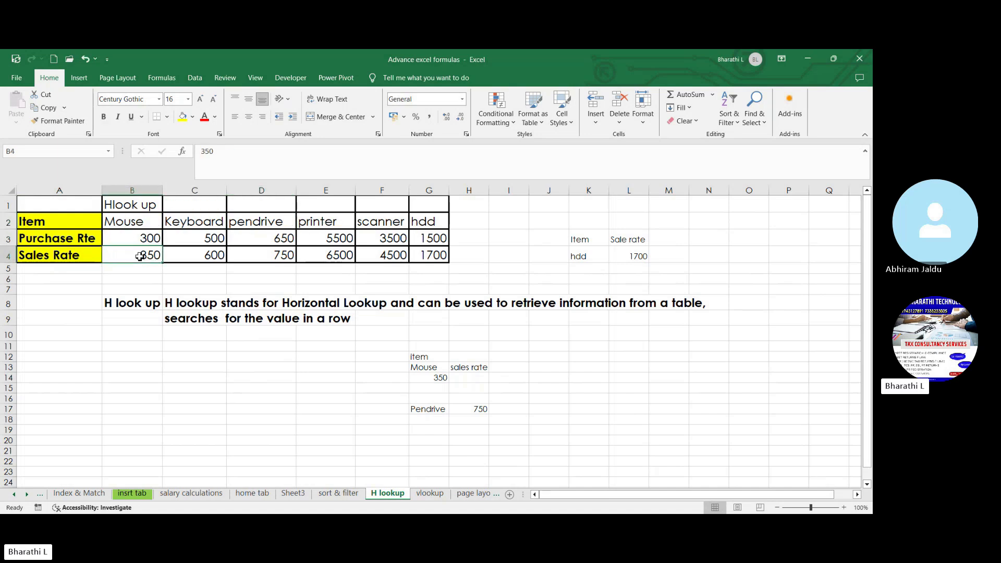
left_click(248, 409)
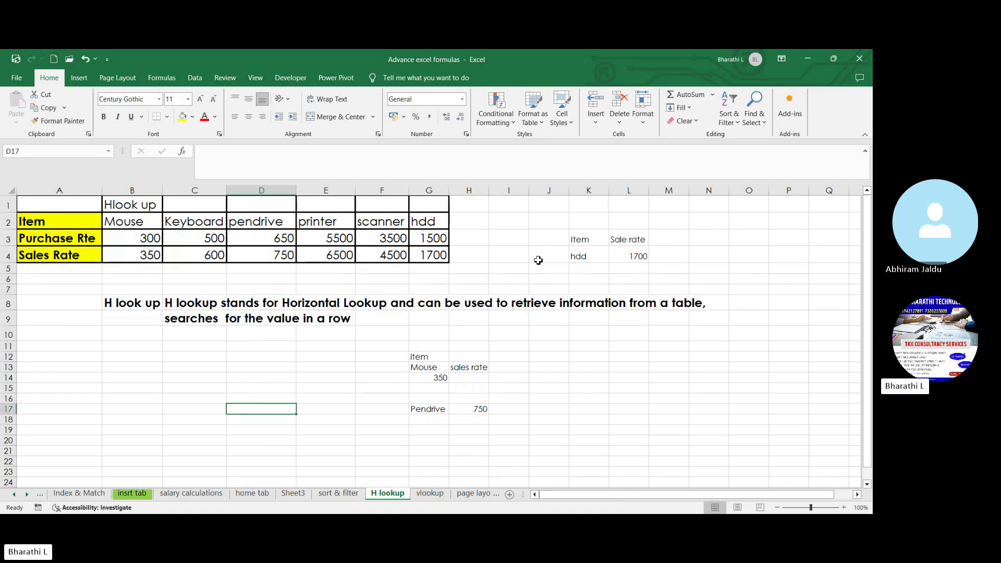
left_click(596, 255)
left_click(671, 259)
left_click(604, 261)
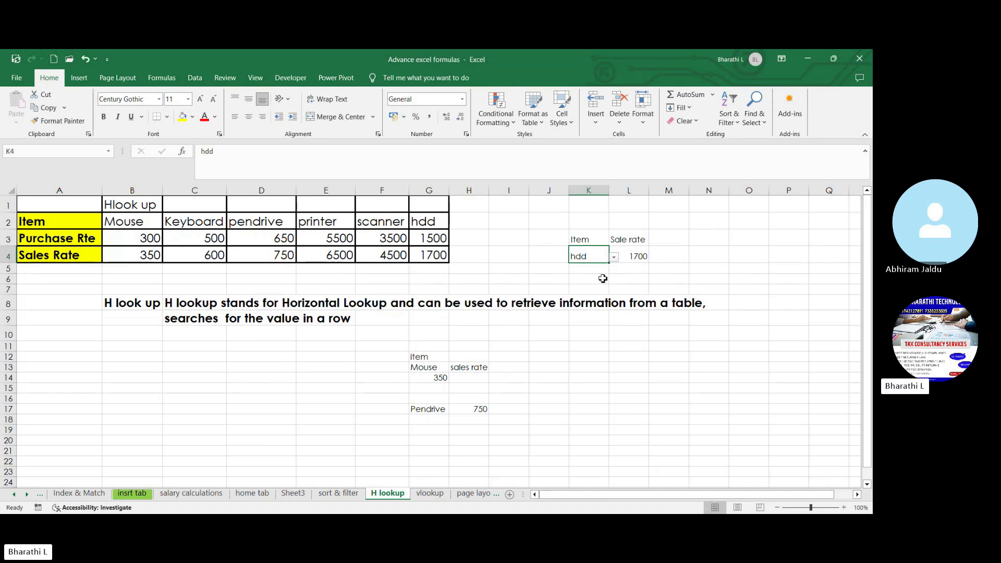
left_click(274, 222)
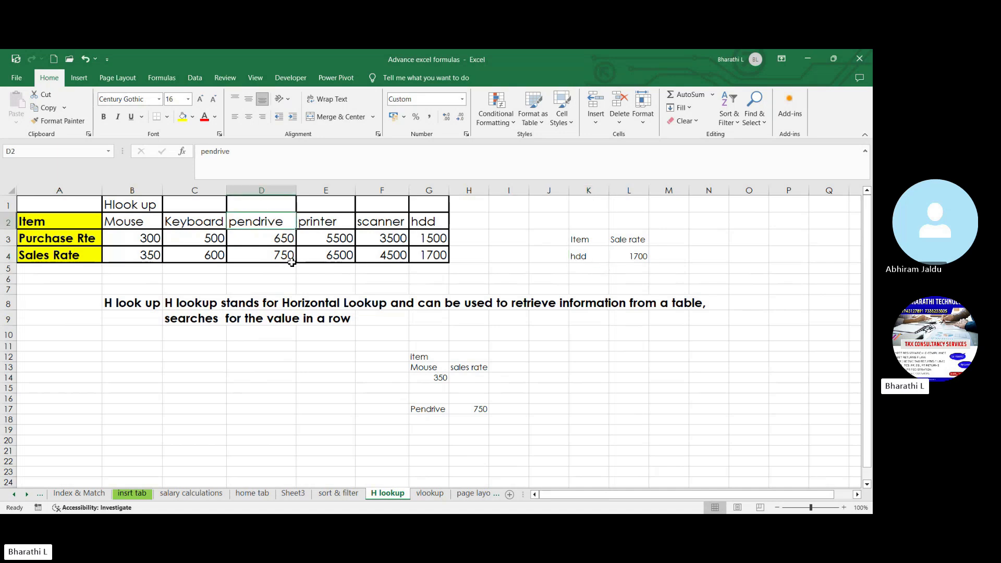
Step: Enter the headers "Item" in K11 and "sales rate" in L11 for a new lookup table
left_click(606, 375)
left_click(588, 258)
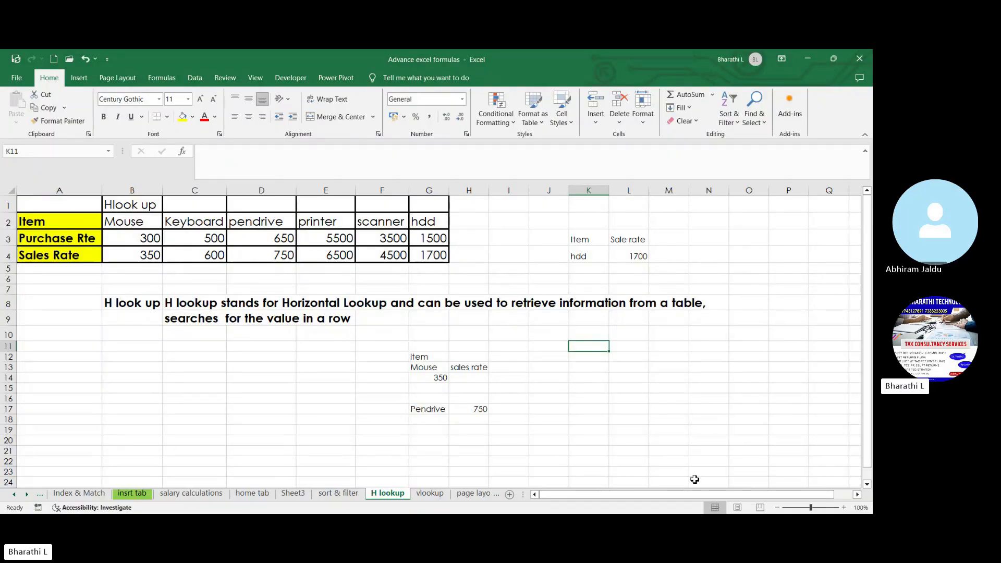
type("Item")
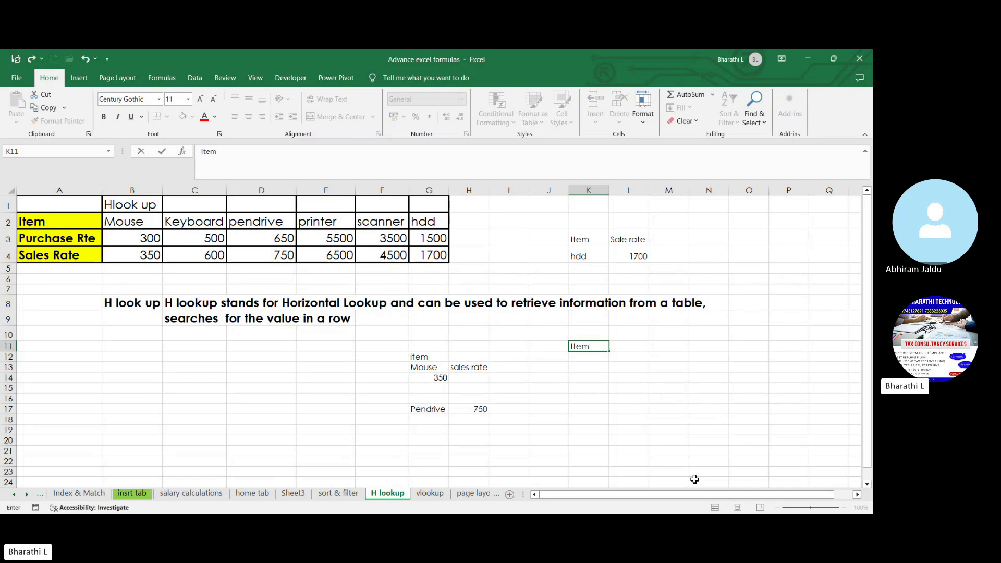
key("Return")
key("Right")
key("Up")
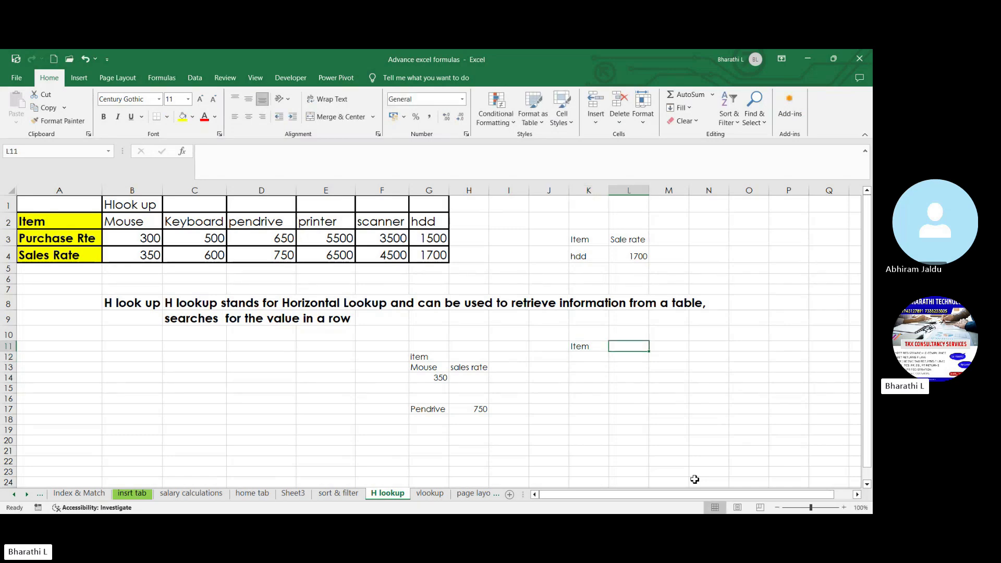
type("sales rat")
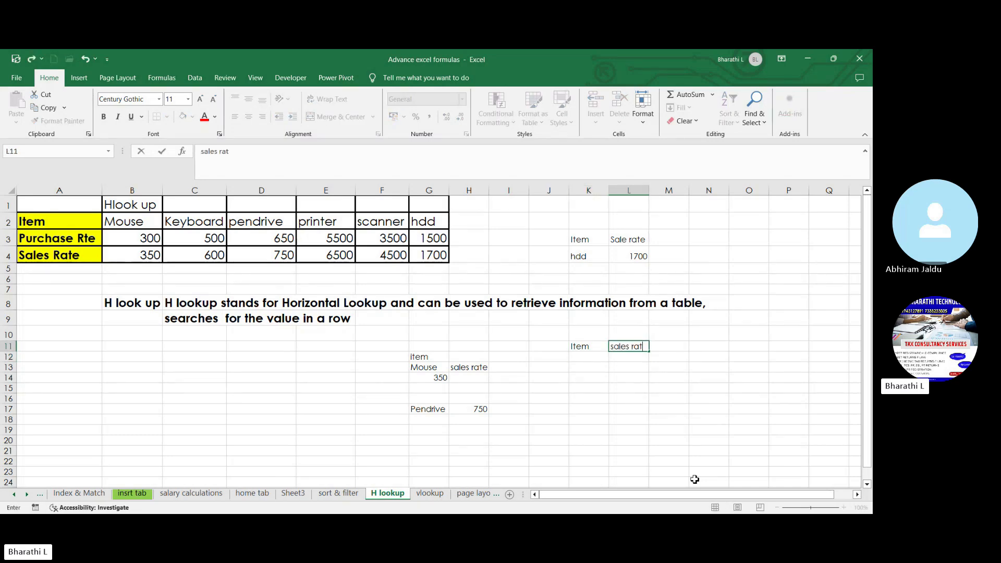
key("Return")
Step: Format the headers in K11:L11 with a yellow fill and bold text
left_click_drag(575, 346, 633, 349)
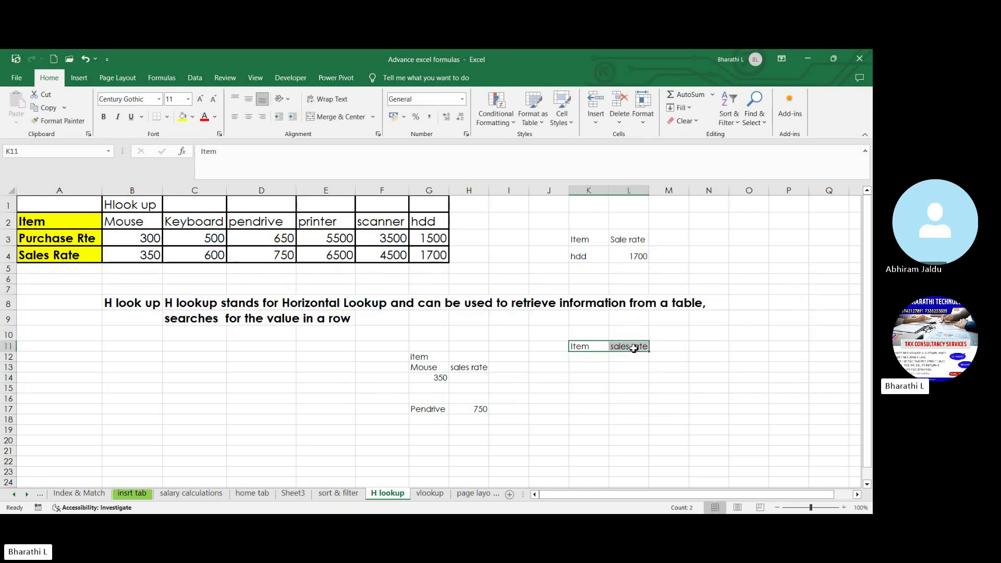
left_click(183, 116)
left_click(103, 116)
left_click(590, 409)
Step: Apply All Borders to the range K11:M15
left_click_drag(579, 346, 683, 391)
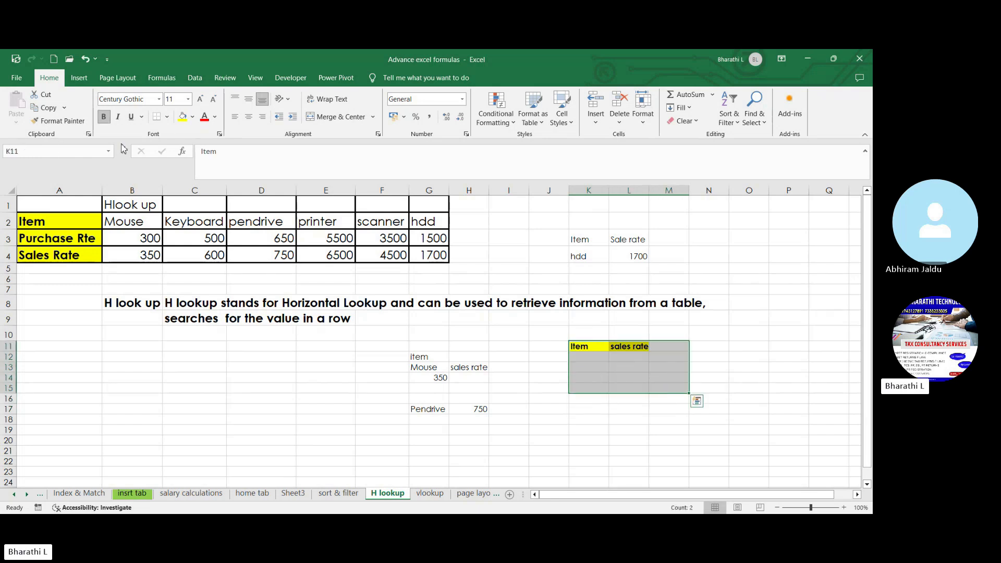
left_click(167, 117)
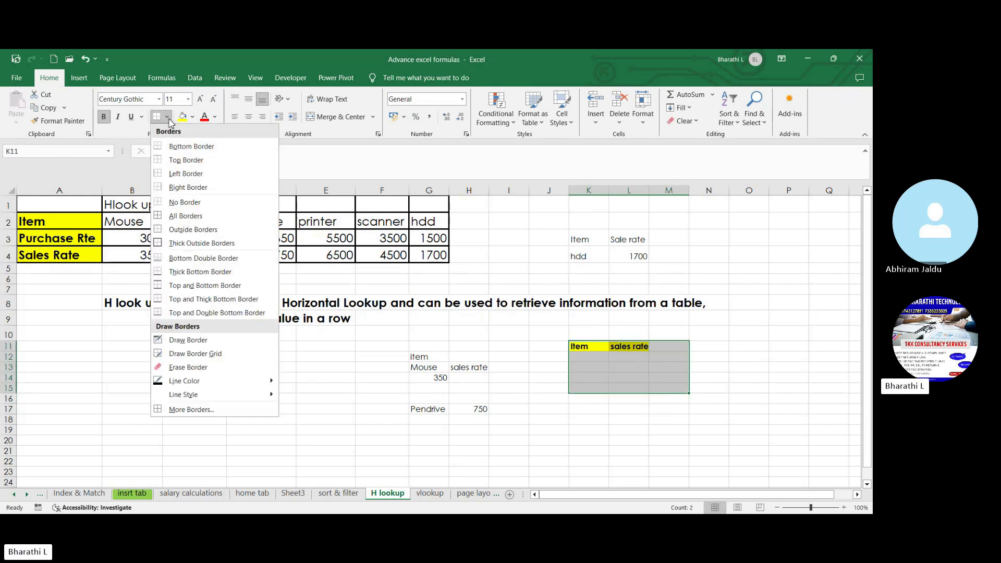
left_click(189, 221)
left_click(592, 347)
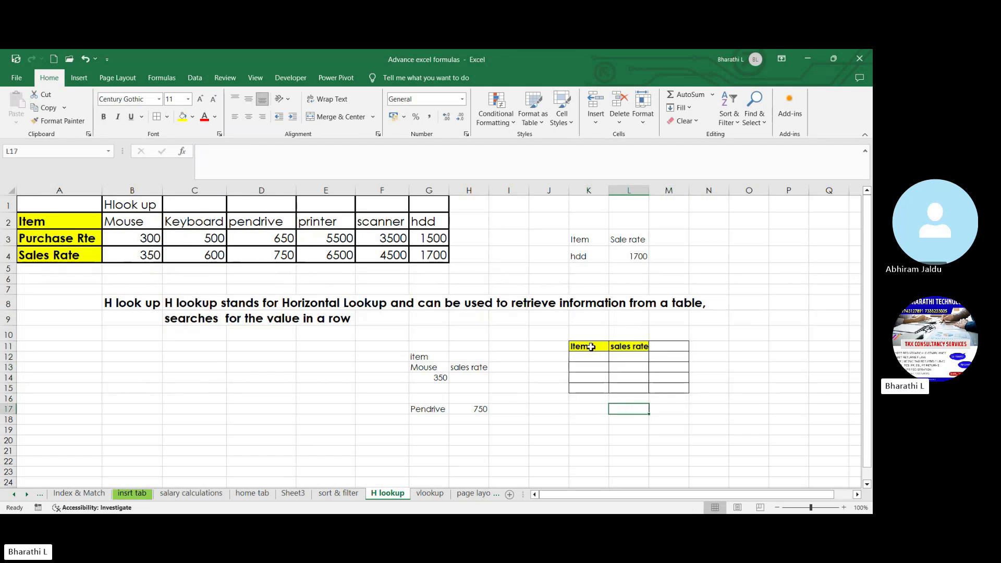
left_click_drag(610, 357, 652, 387)
left_click(764, 470)
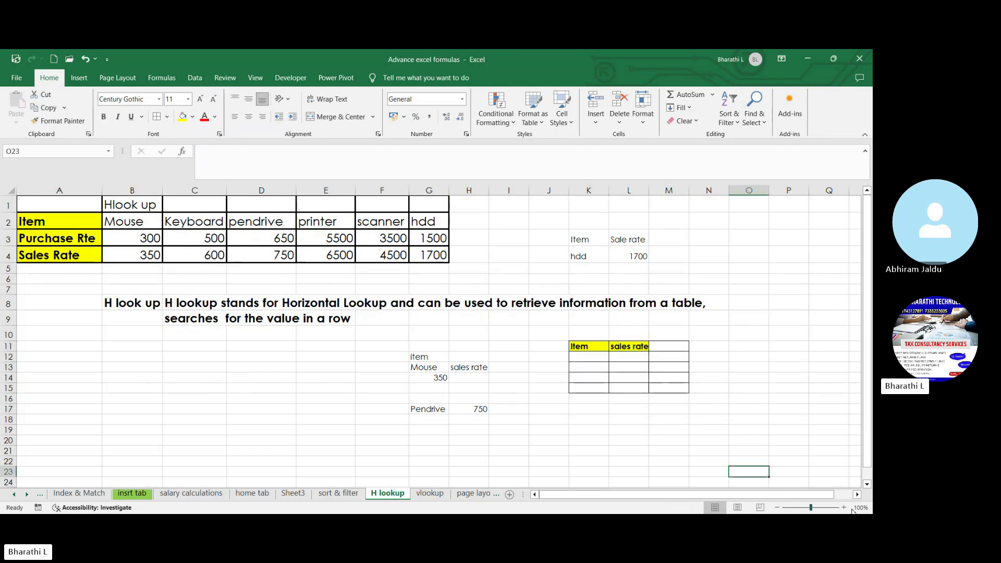
Step: Zoom the sheet to 110% and enter "printer" as the lookup item in K12
left_click(844, 508)
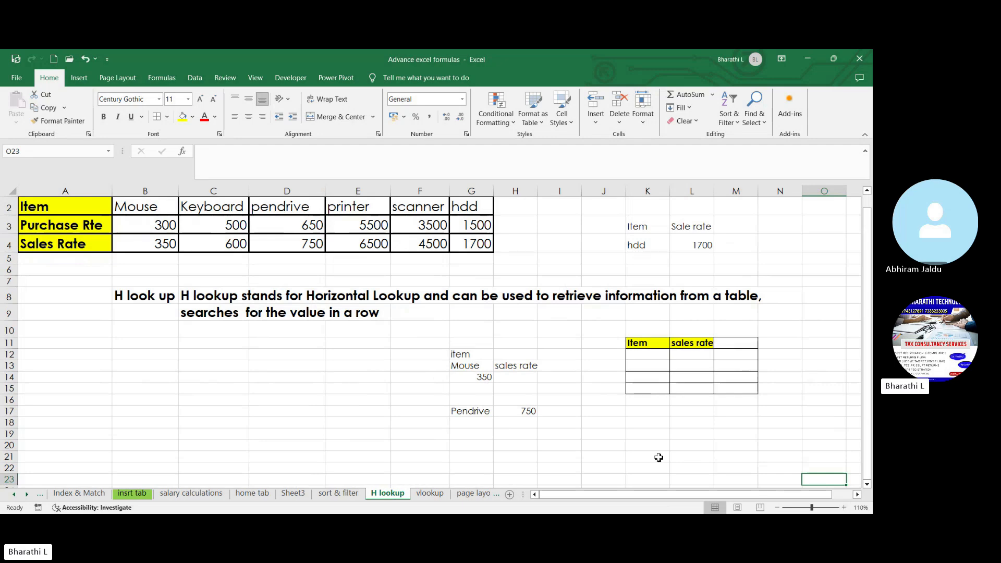
scroll(622, 436, "up", 1)
left_click(701, 438)
left_click(678, 365)
left_click(643, 373)
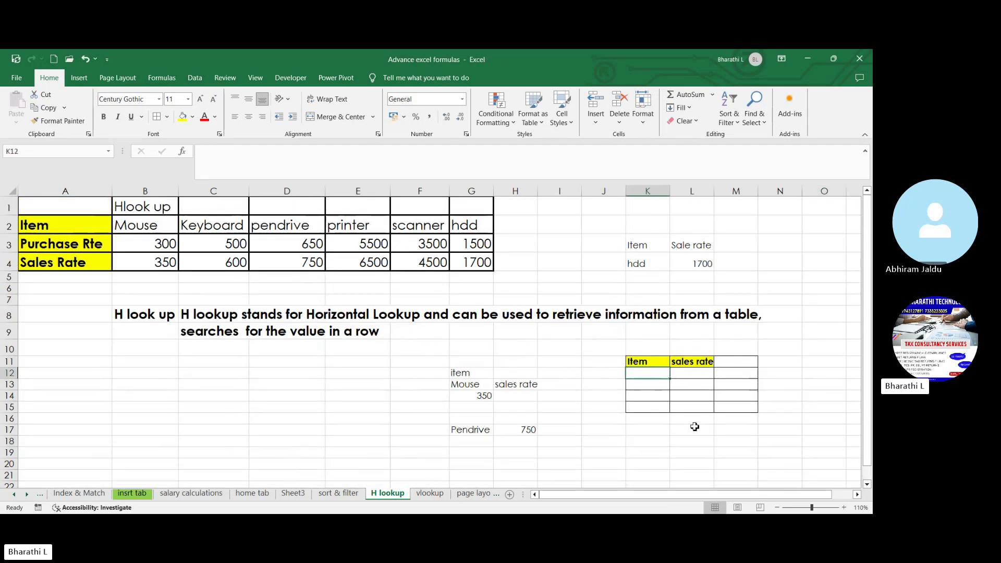
type("prin")
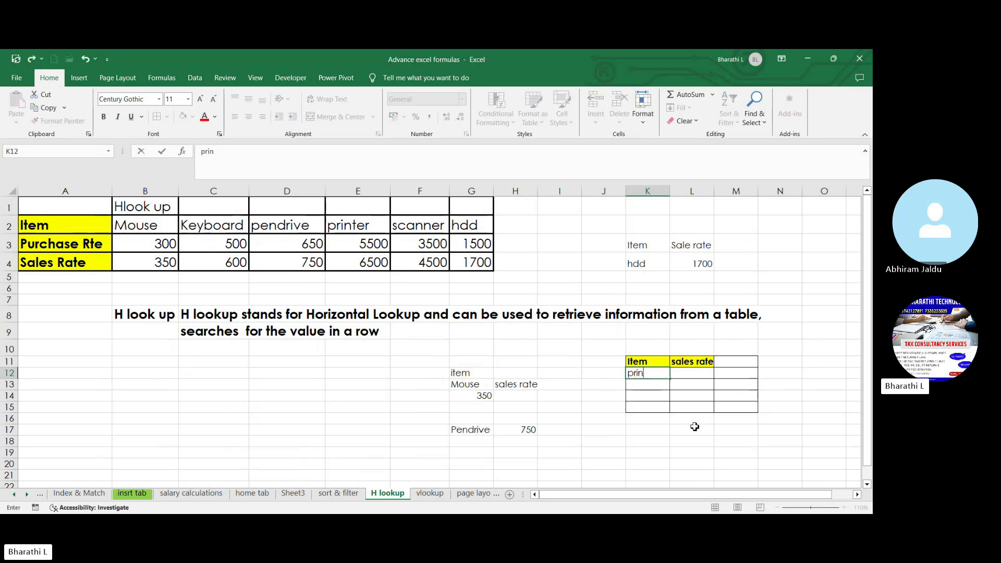
type("ter")
left_click(692, 373)
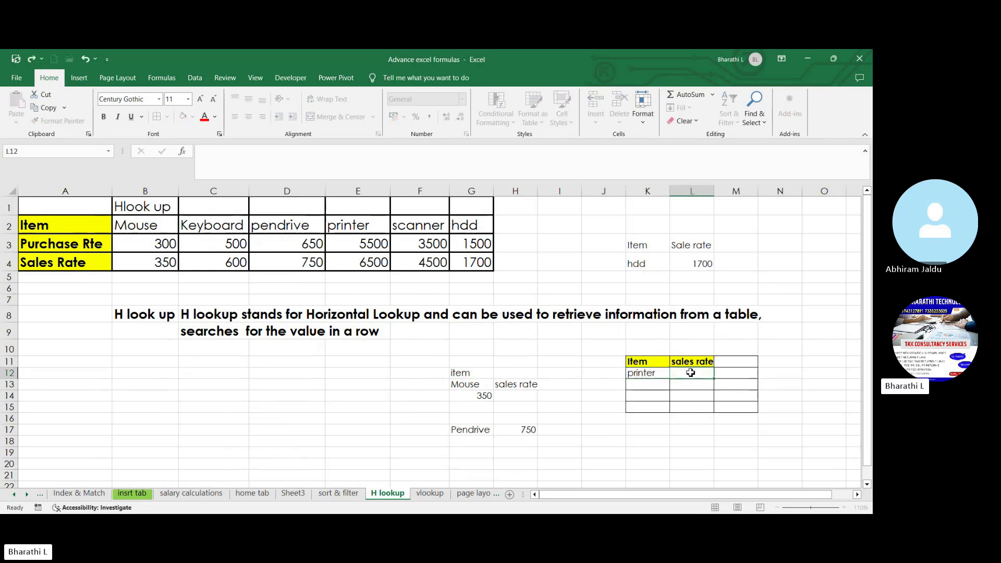
Step: Enter =HLOOKUP(K12,A2:G4,3,0) in L12 to retrieve the printer's sales rate from the table
left_click(659, 373)
left_click(680, 374)
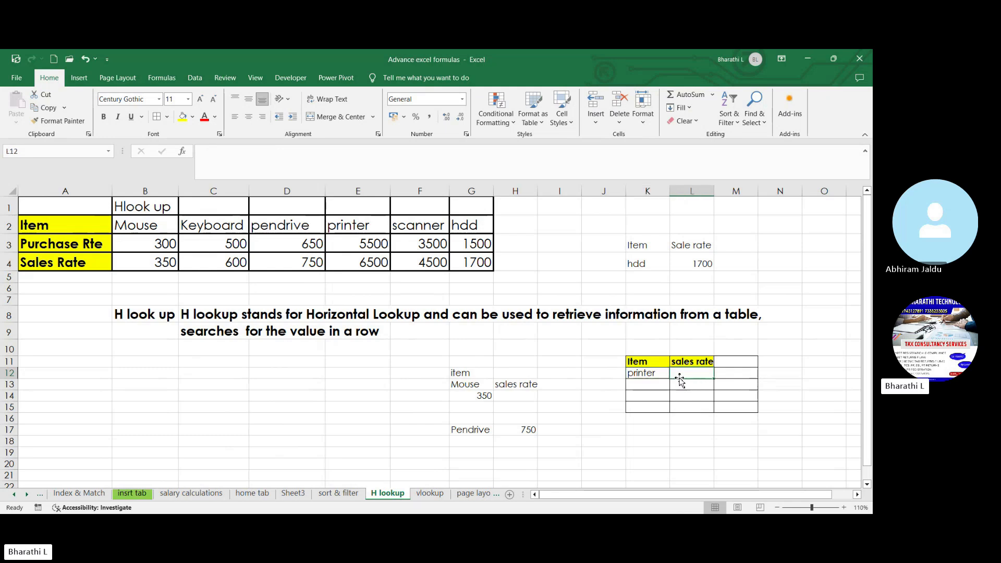
type("=hl")
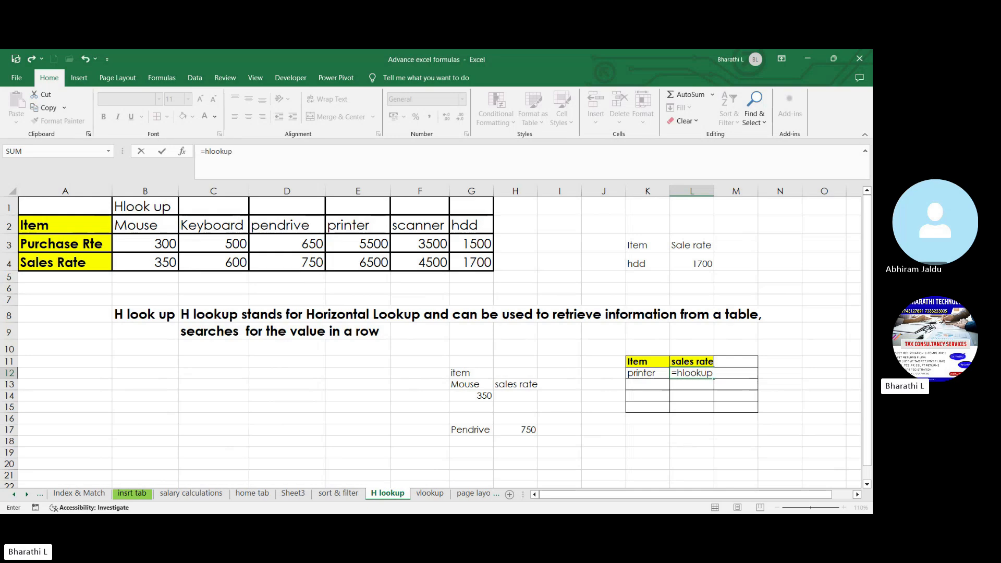
type("ookup")
key("Tab")
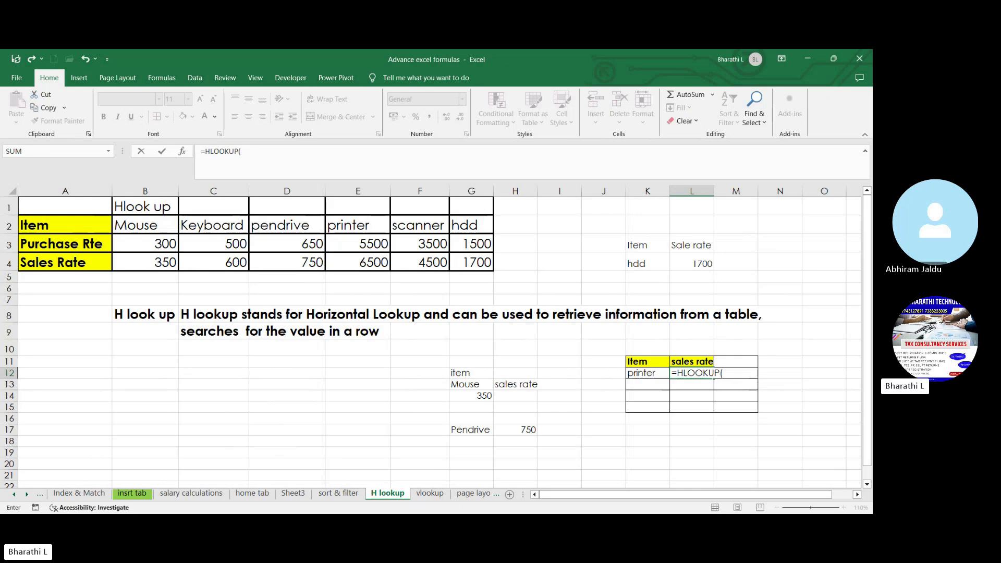
mouse_move(809, 495)
left_mouse_down()
mouse_move(821, 498)
mouse_move(806, 499)
left_mouse_up()
left_click(646, 374)
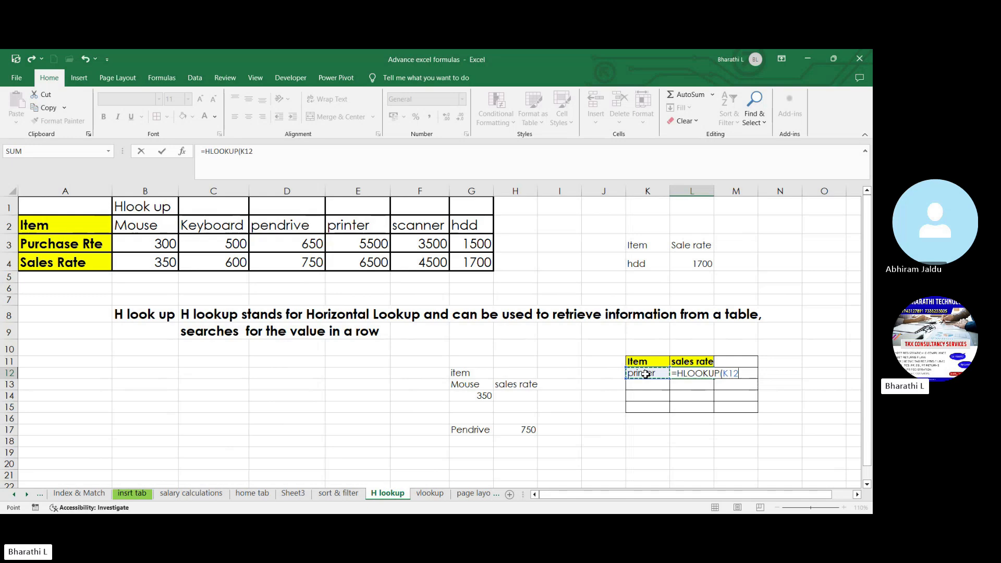
type(",")
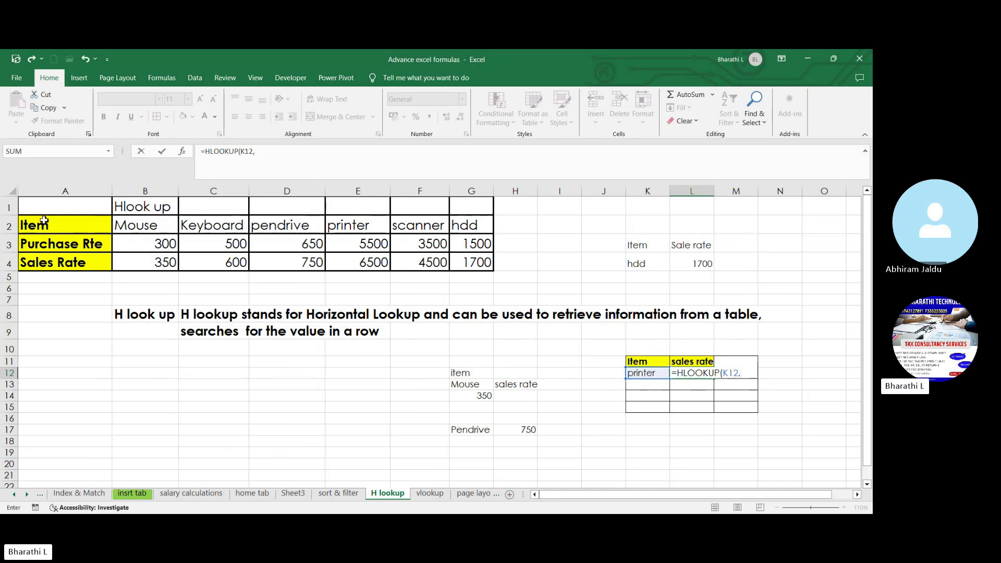
left_click_drag(47, 225, 457, 266)
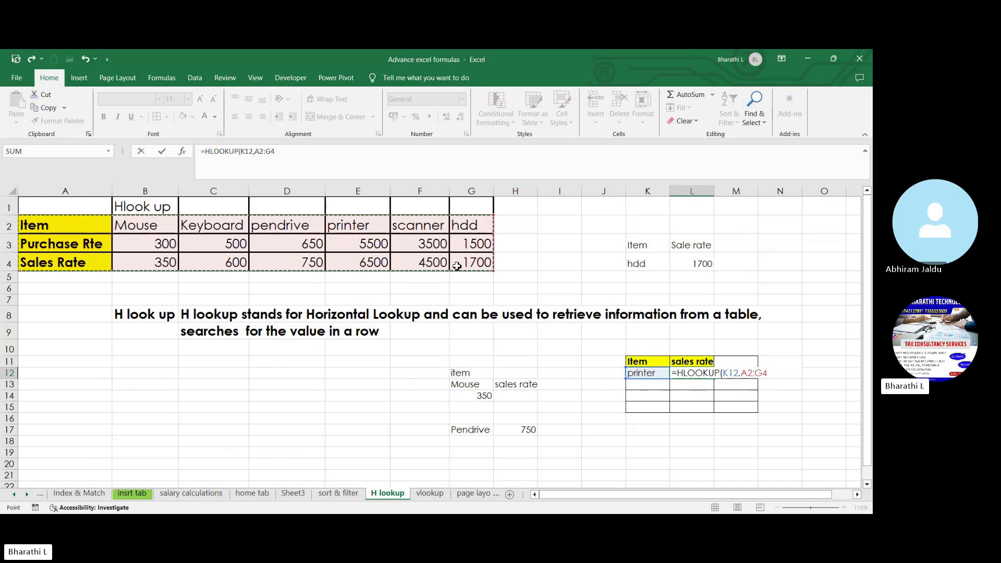
type(",3,0")
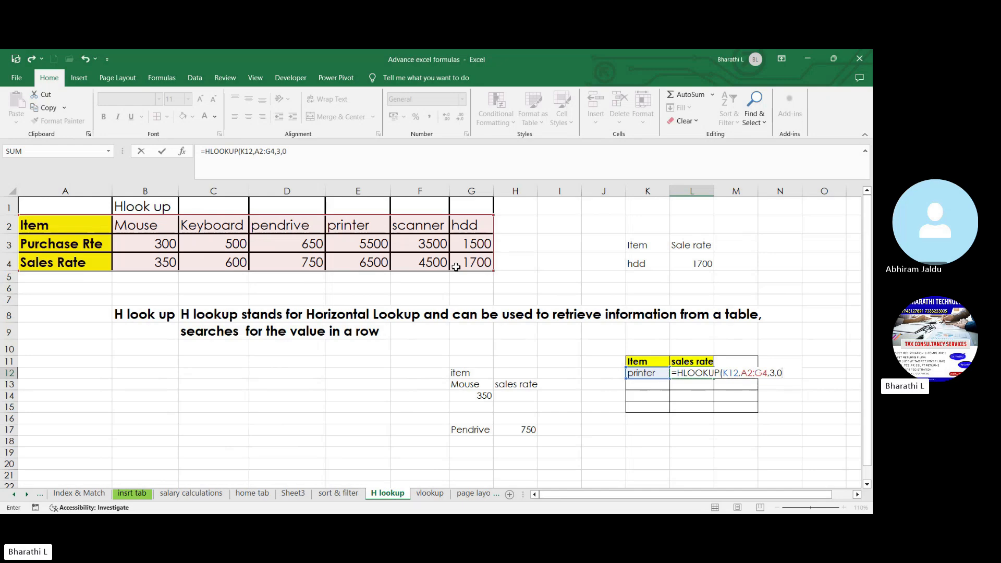
key("Return")
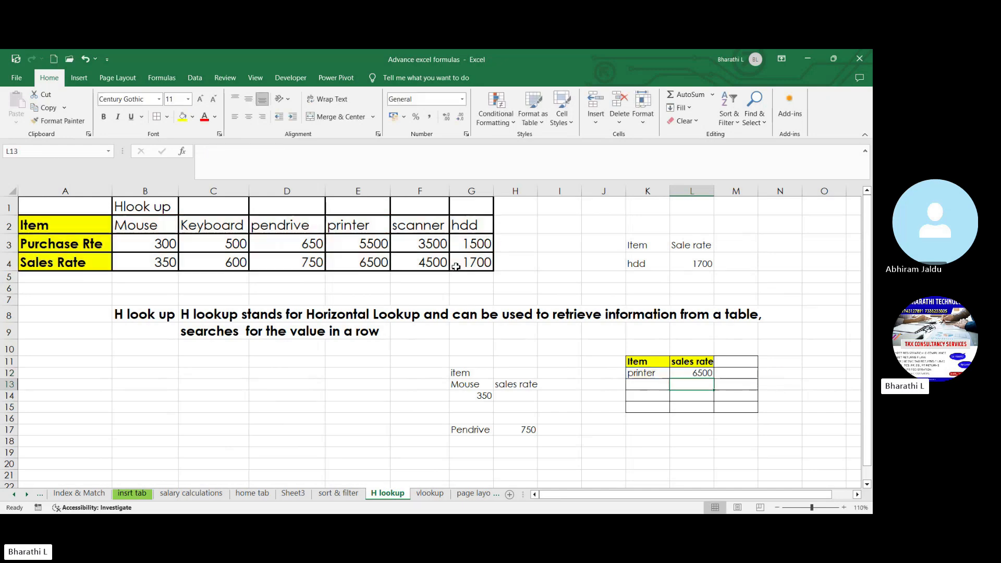
left_click(701, 373)
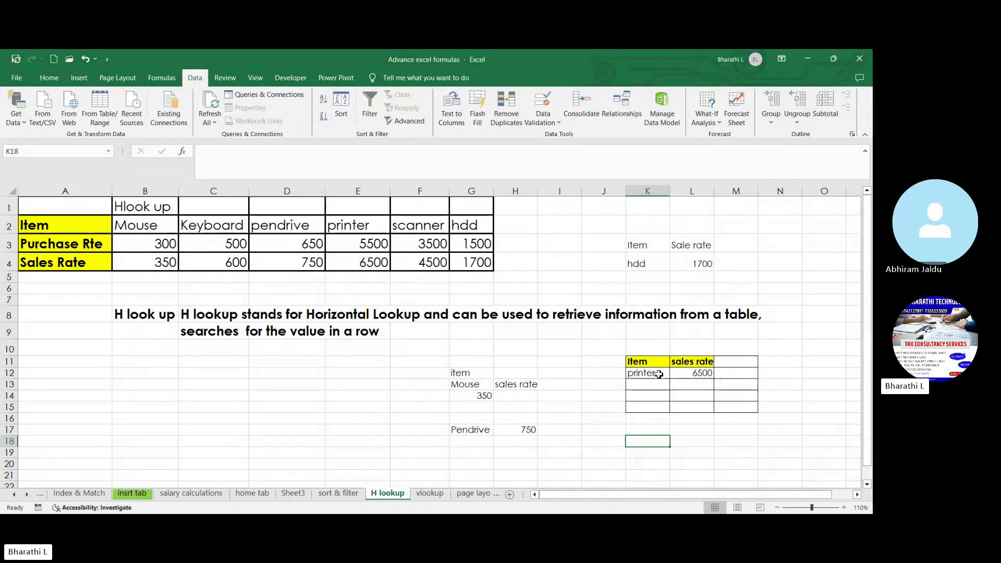
left_click(703, 377)
left_click(665, 377)
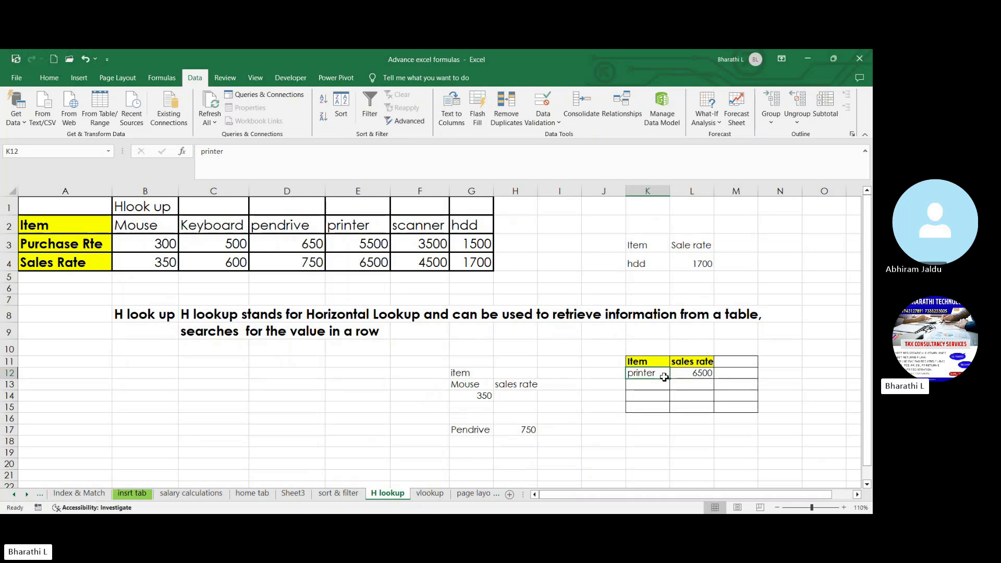
left_click(674, 407)
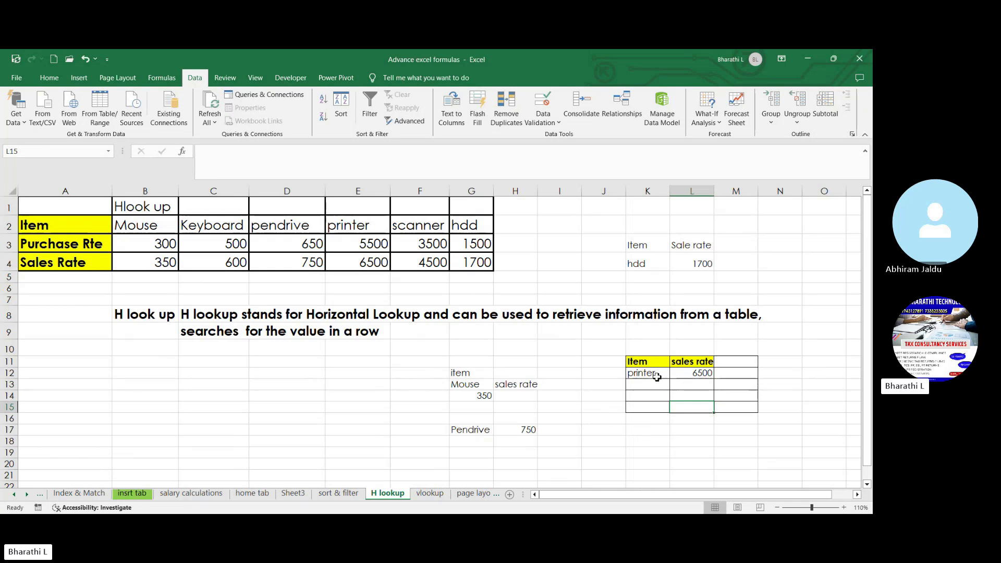
left_click_drag(642, 375, 694, 373)
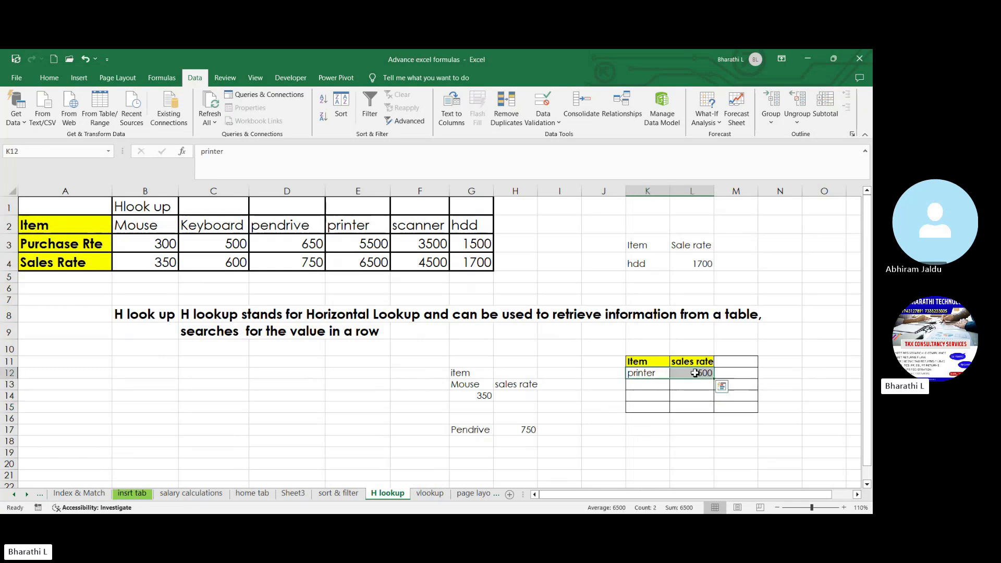
Step: Add a data validation list to K12 that takes its items from $B$2:$G$2
left_click(651, 372)
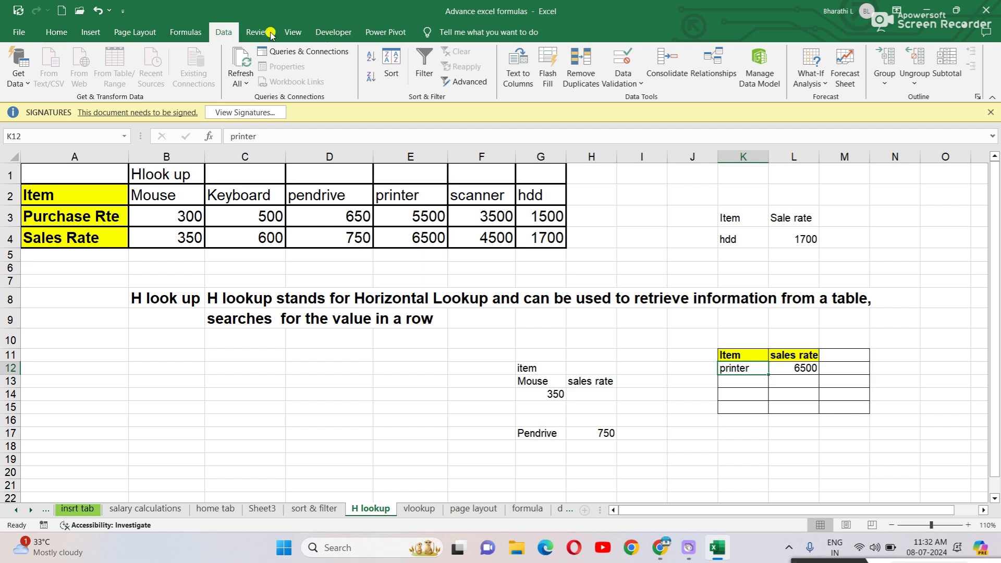
left_click(642, 82)
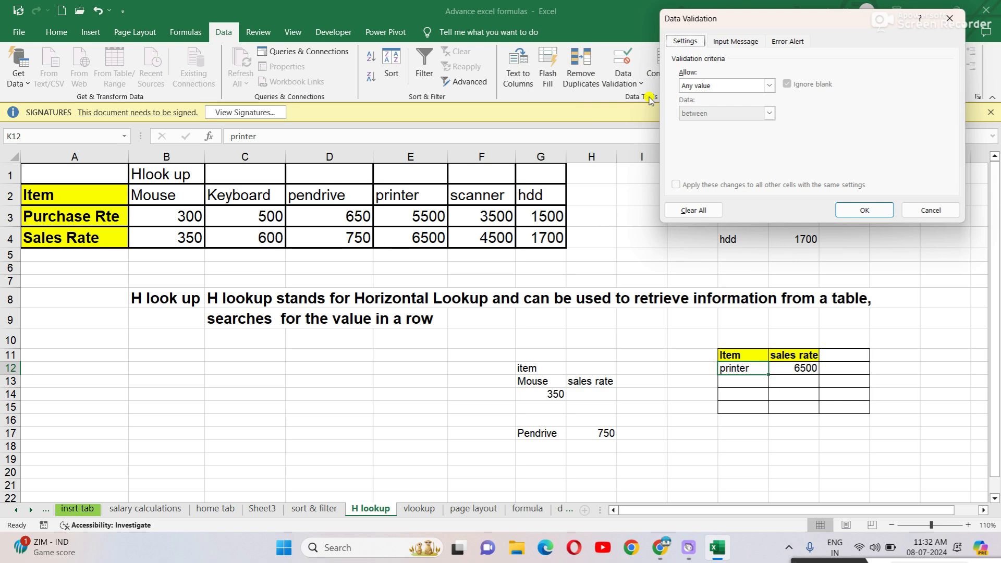
left_click(769, 86)
left_click(702, 125)
left_click(702, 138)
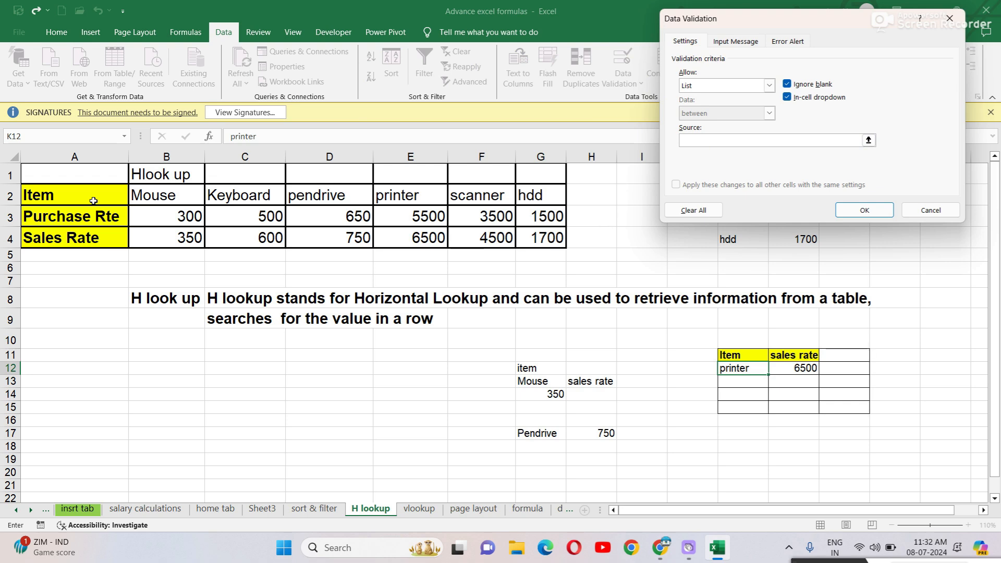
left_click_drag(133, 195, 538, 195)
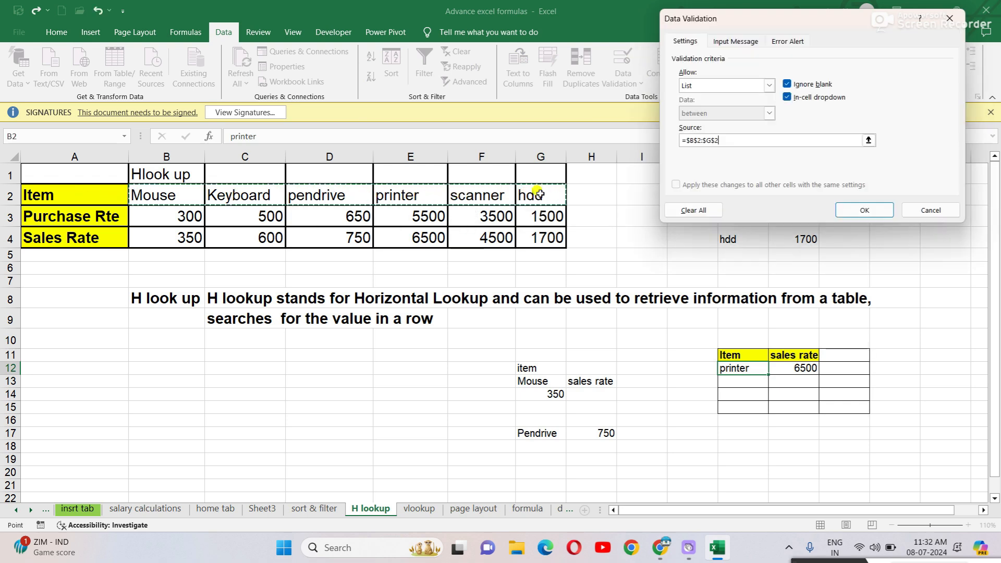
left_click(864, 210)
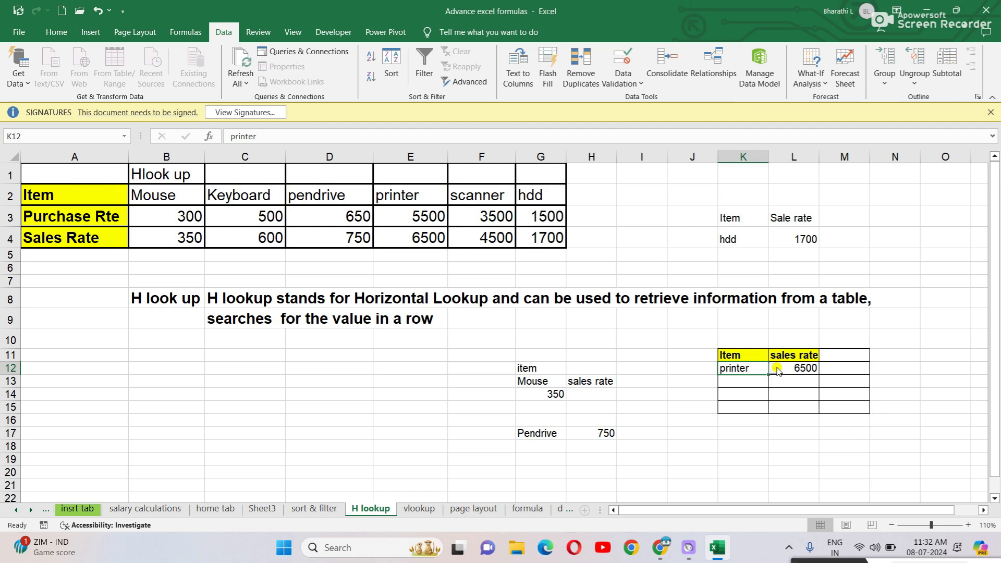
Step: Test the lookup by choosing scanner, followed by hdd, from the item list in K12
left_click(776, 368)
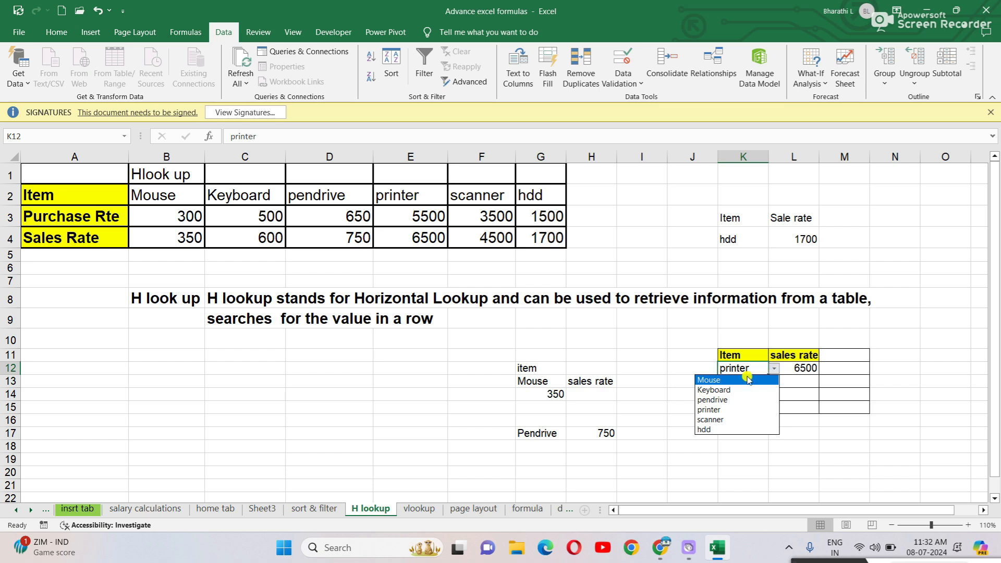
left_click(724, 420)
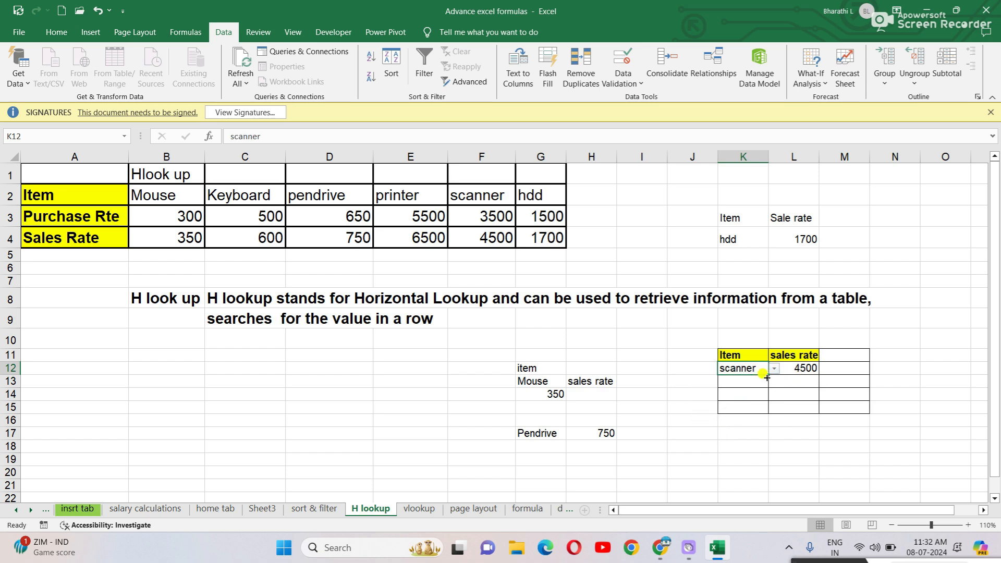
left_click(776, 369)
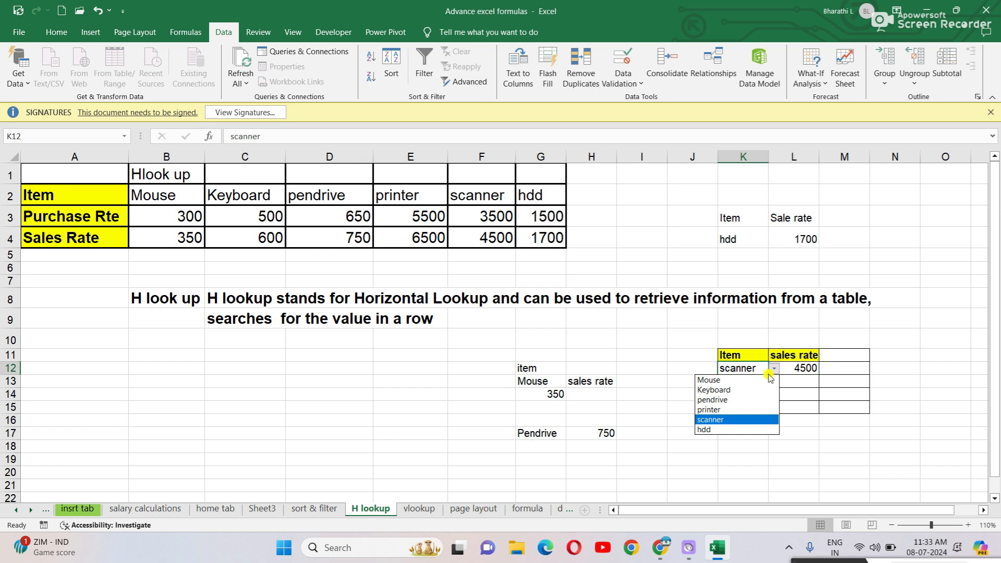
left_click(740, 433)
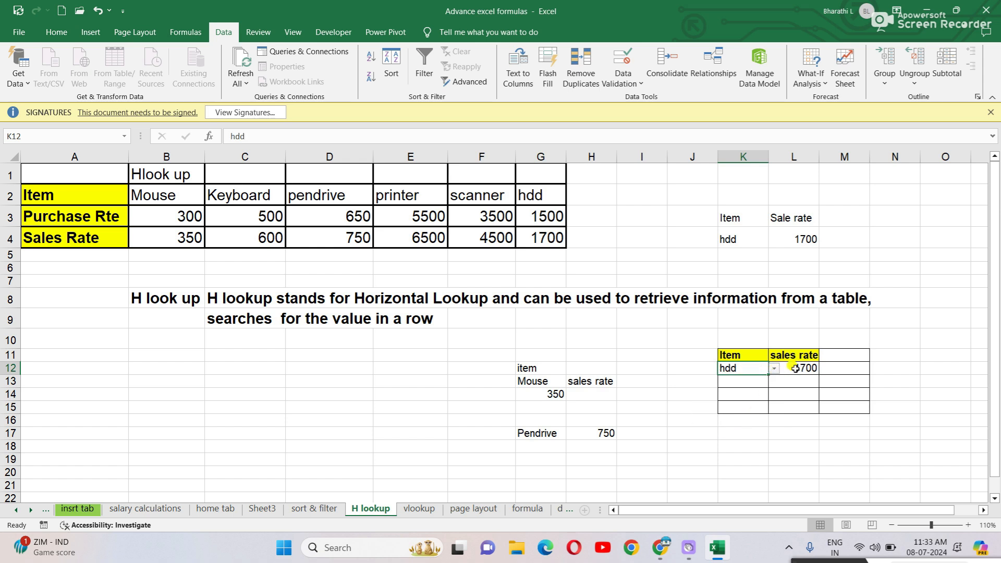
left_click(775, 369)
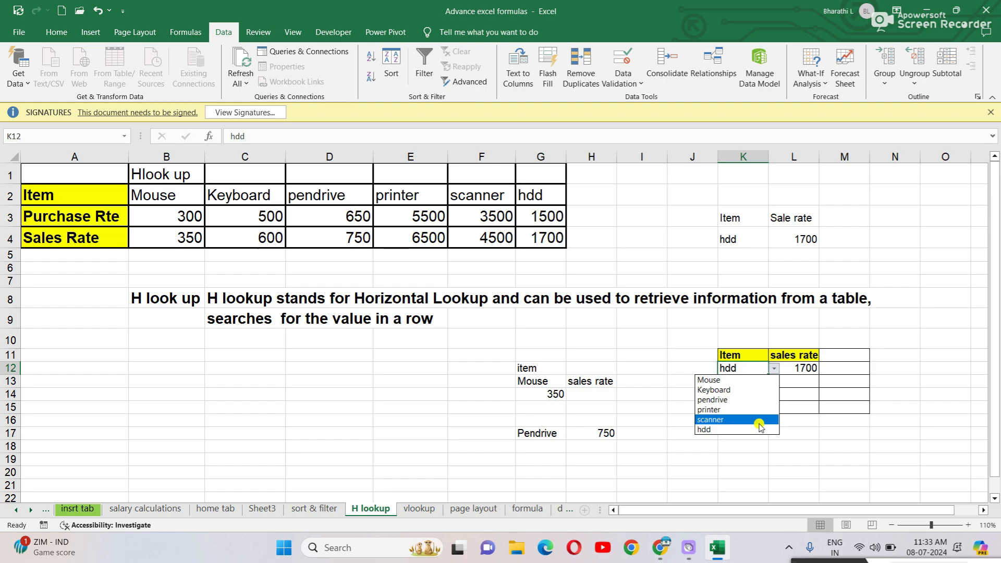
left_click(903, 355)
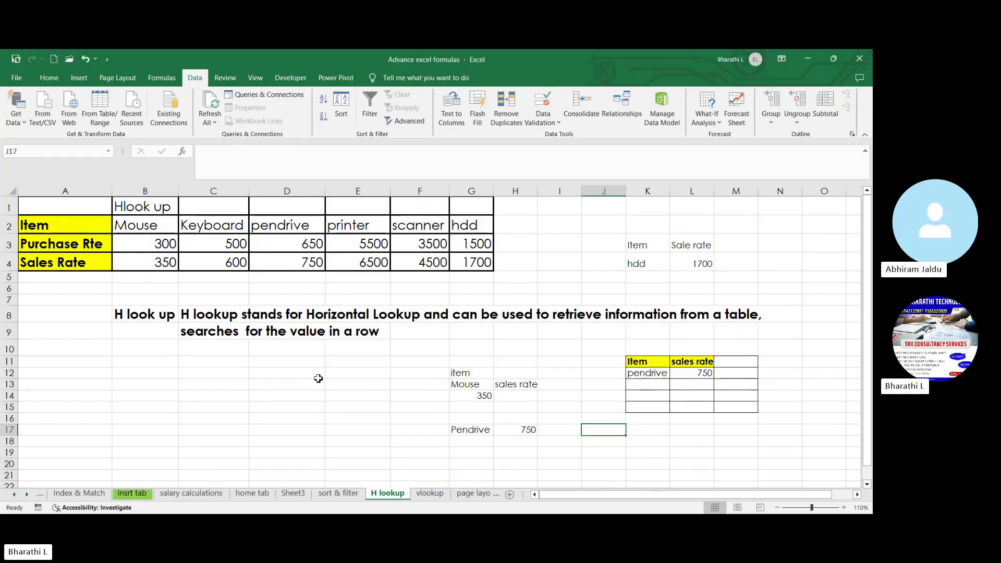
left_click(318, 377)
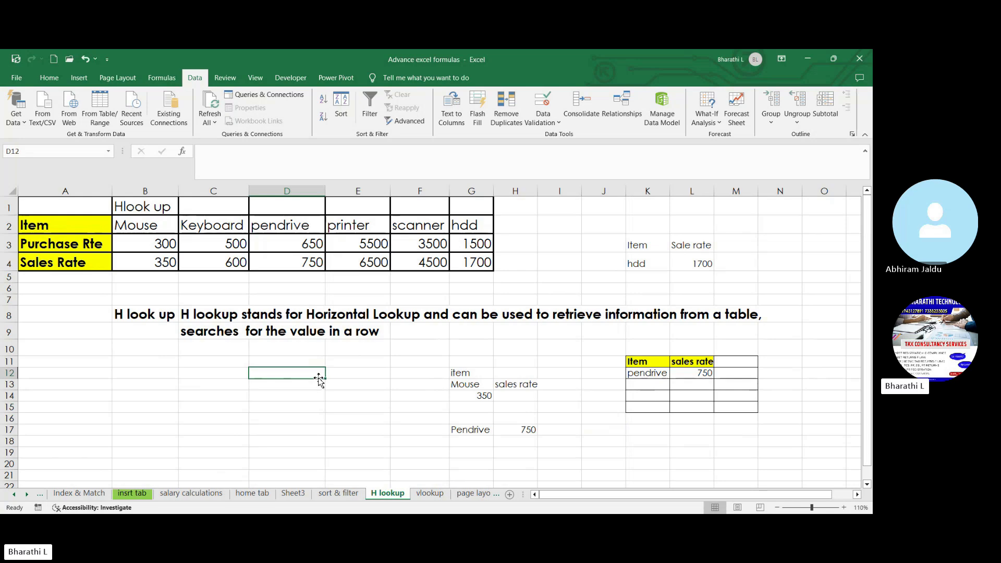
left_click(632, 431)
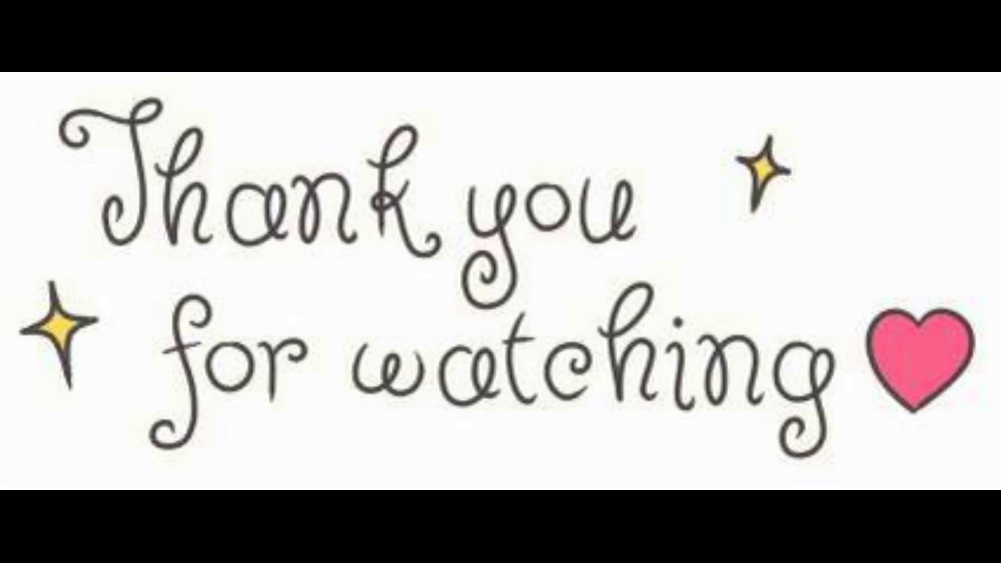